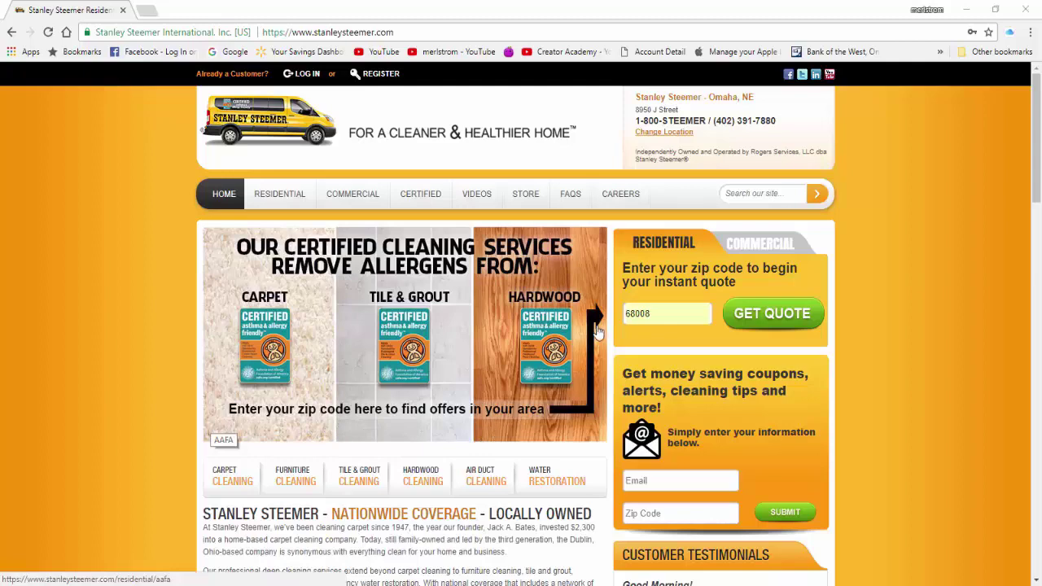
# Submit the instant quote for zip code 68008 and scroll the Build Your Quote services list.
pyautogui.click(769, 315)
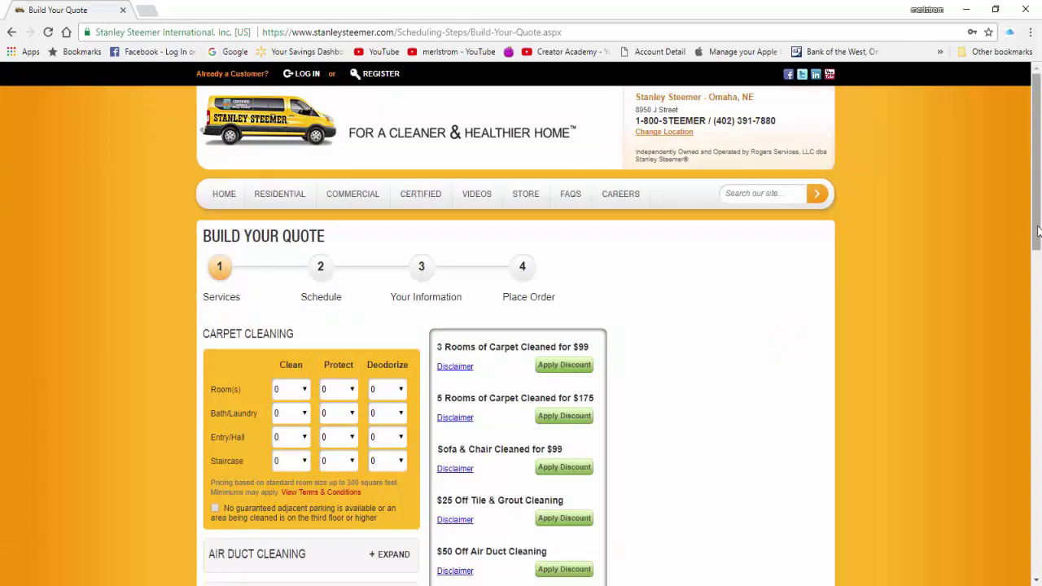
pyautogui.moveTo(1038, 228); pyautogui.dragTo(1037, 285)
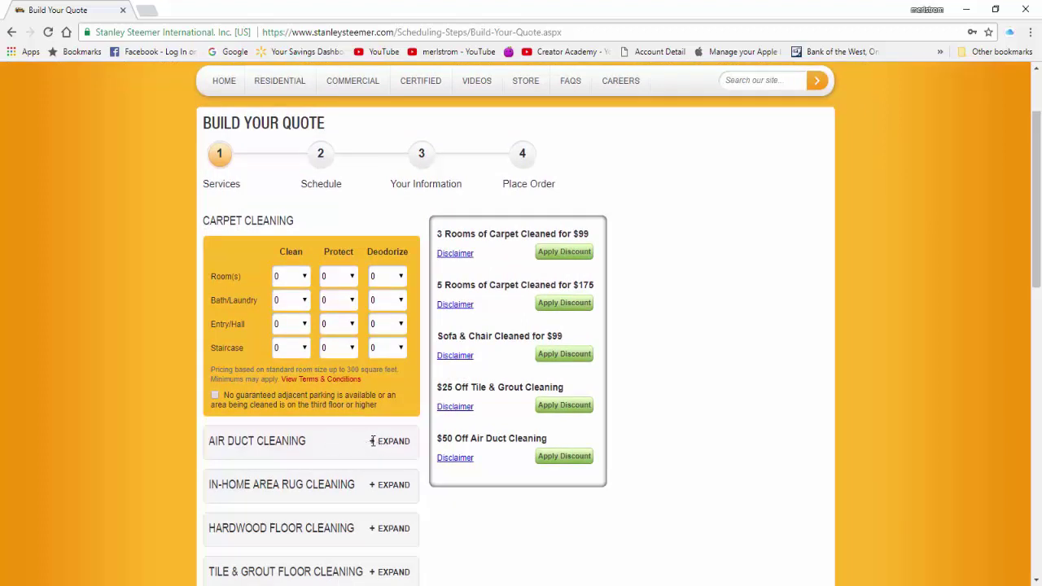
# Expand Air Duct Cleaning and set the number of furnaces to 1, giving a $481.50 total.
pyautogui.click(375, 443)
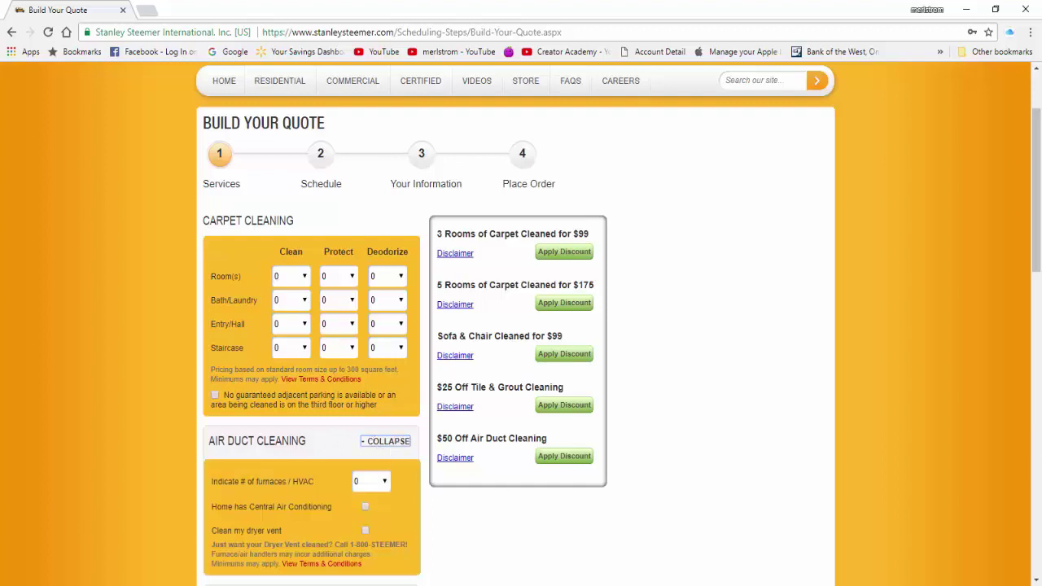
pyautogui.moveTo(1036, 252); pyautogui.dragTo(1035, 292)
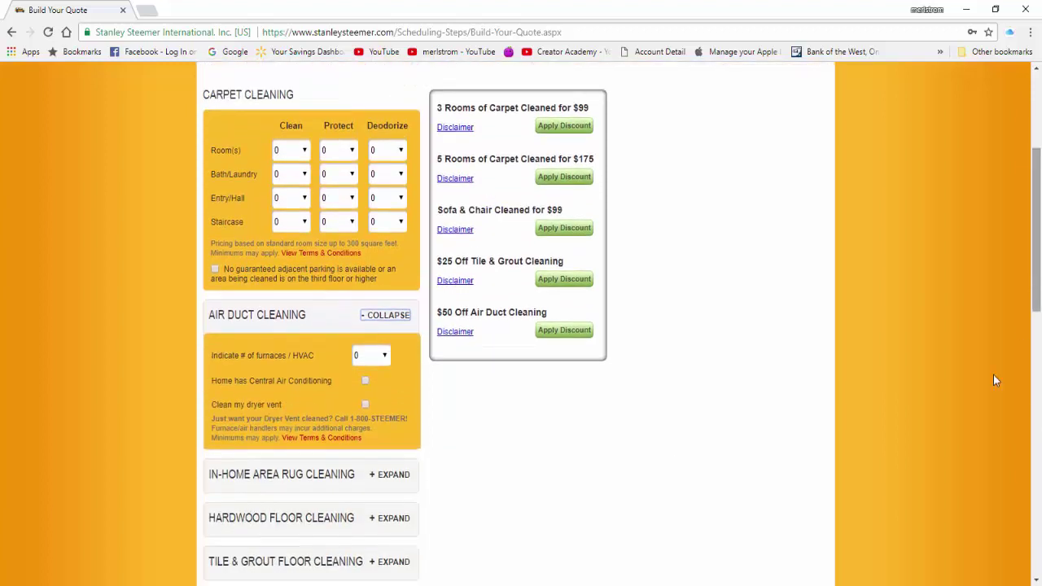
pyautogui.click(386, 356)
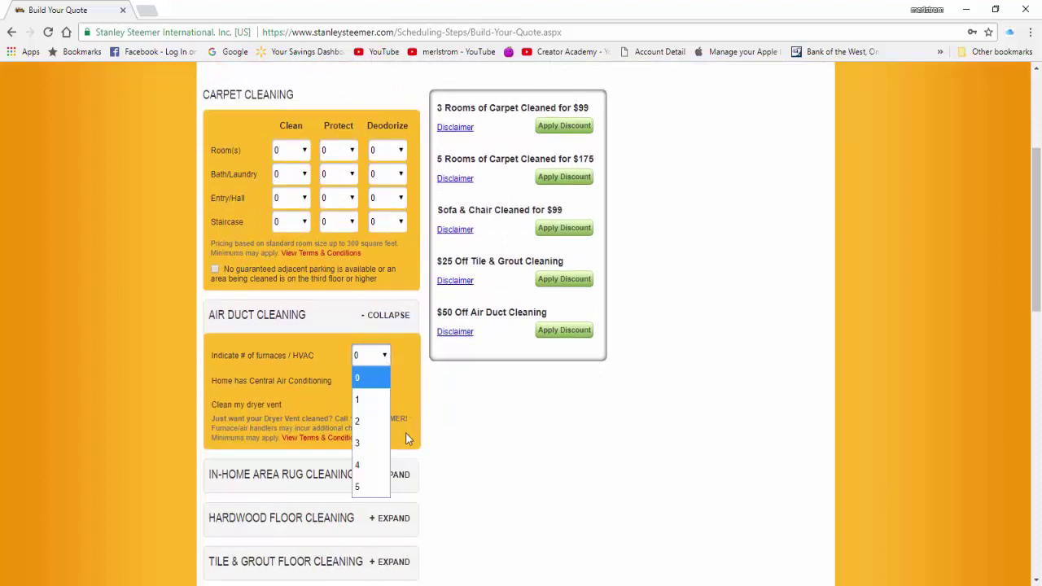
pyautogui.click(365, 398)
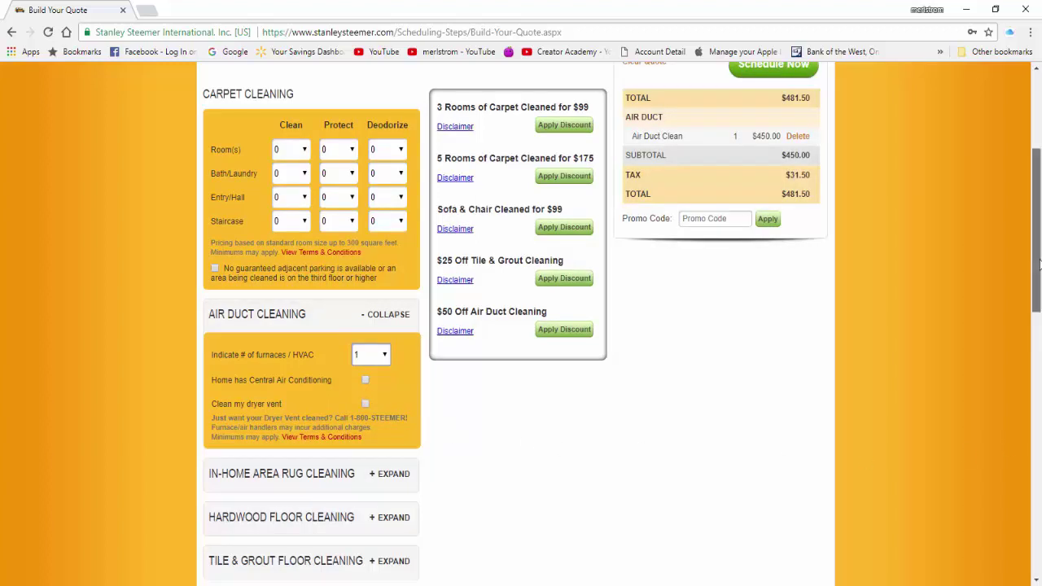
pyautogui.moveTo(1041, 269); pyautogui.dragTo(1040, 253)
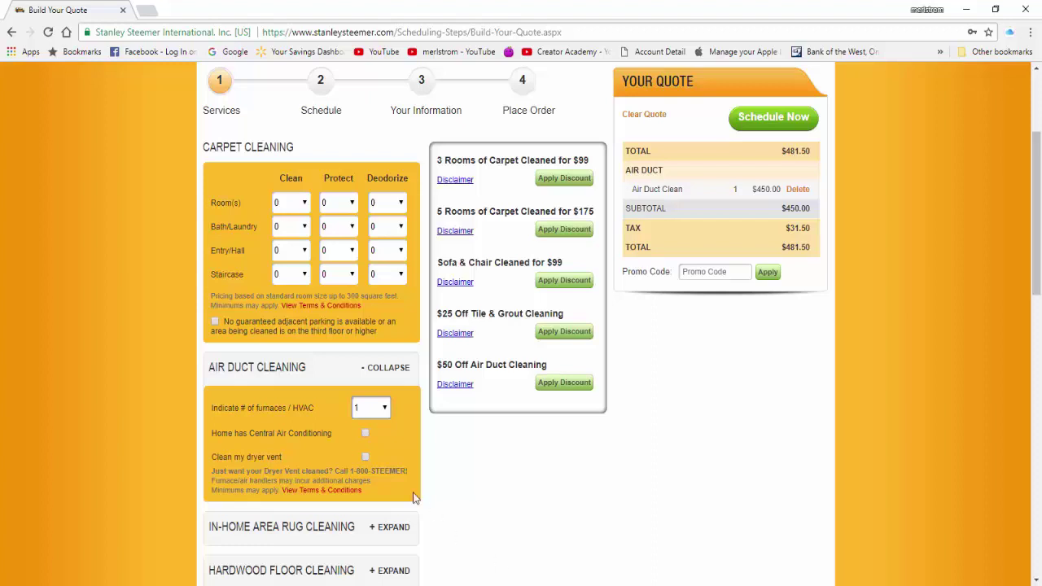
# Check Home has Central Air Conditioning and Clean my dryer vent, bringing the total to $535.00.
pyautogui.click(364, 433)
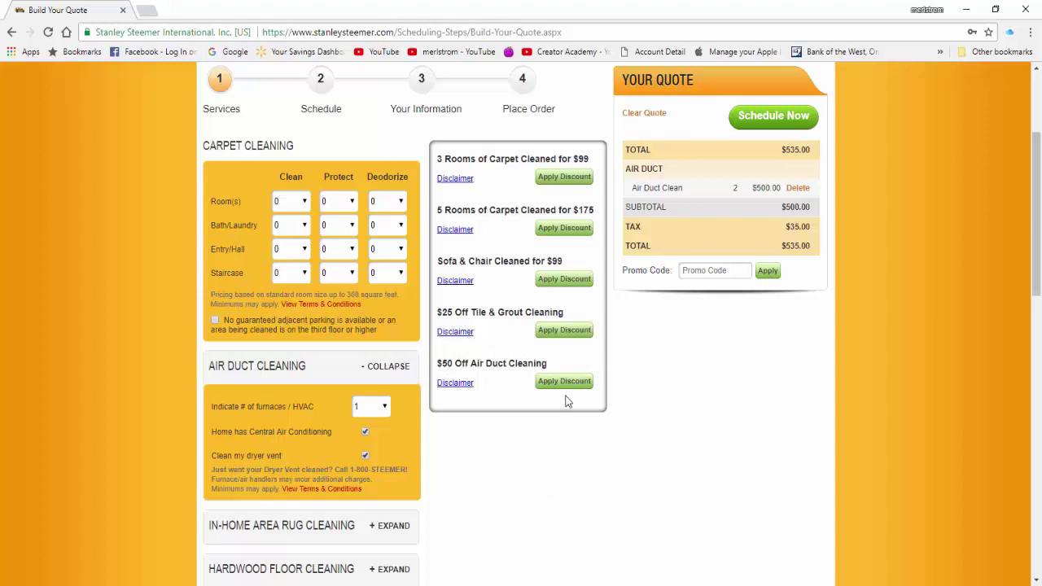
# Review the $50 Off Air Duct Cleaning terms and apply that discount for a $485.00 total.
pyautogui.click(450, 382)
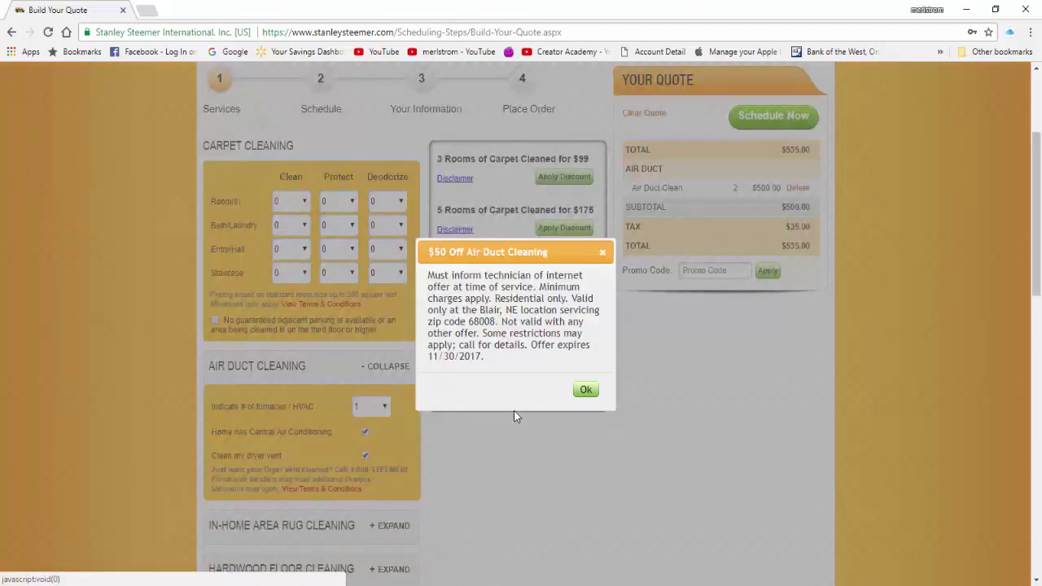
pyautogui.click(587, 392)
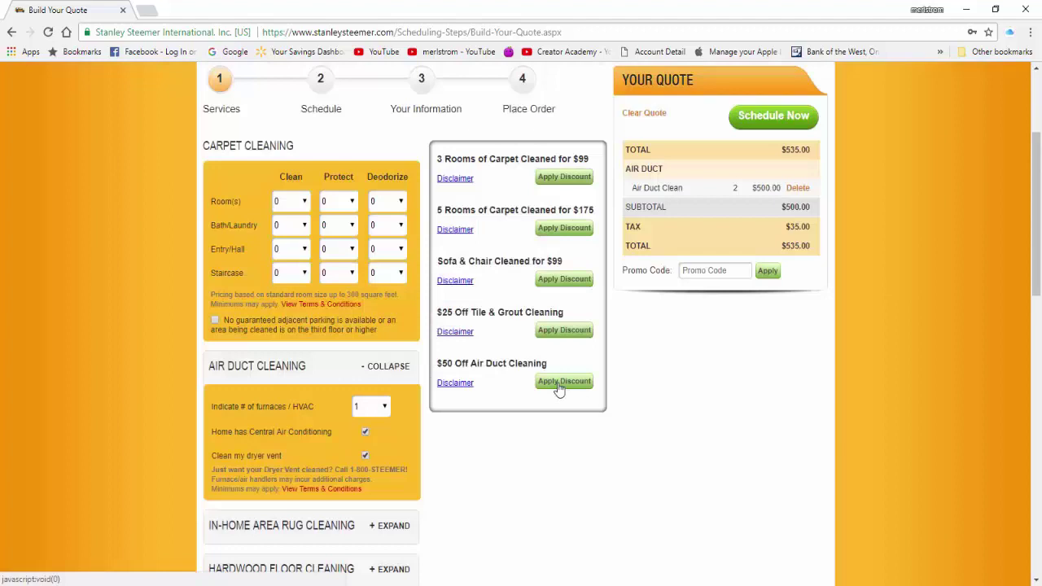
pyautogui.click(559, 388)
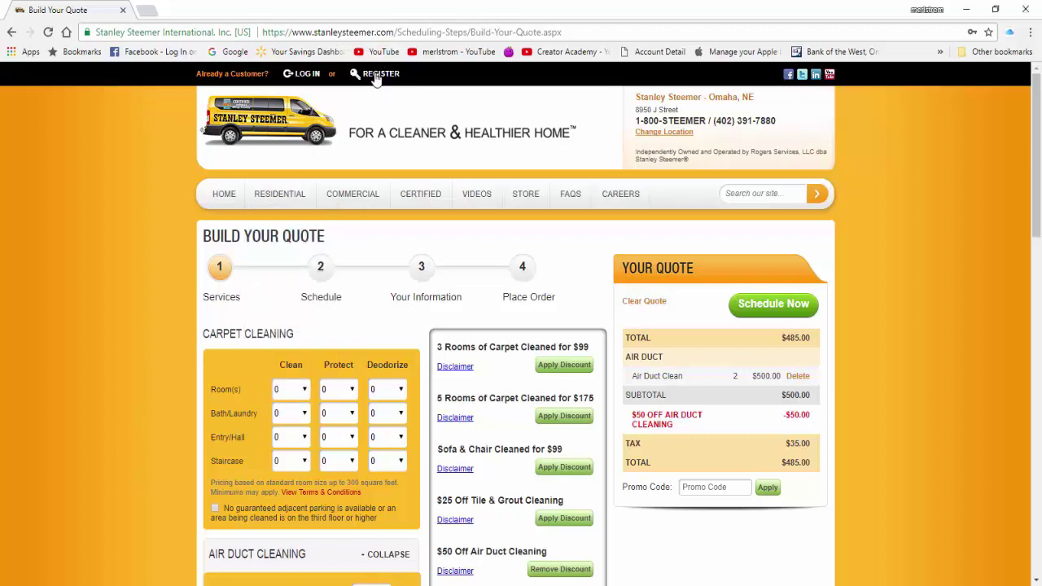
# Open the account registration panel asking for email address and password.
pyautogui.click(378, 74)
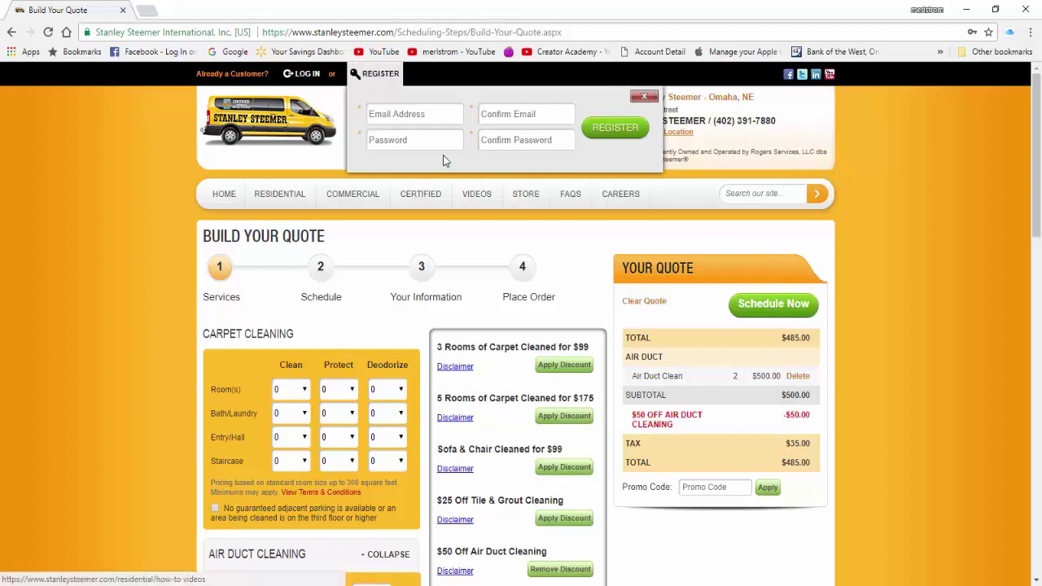